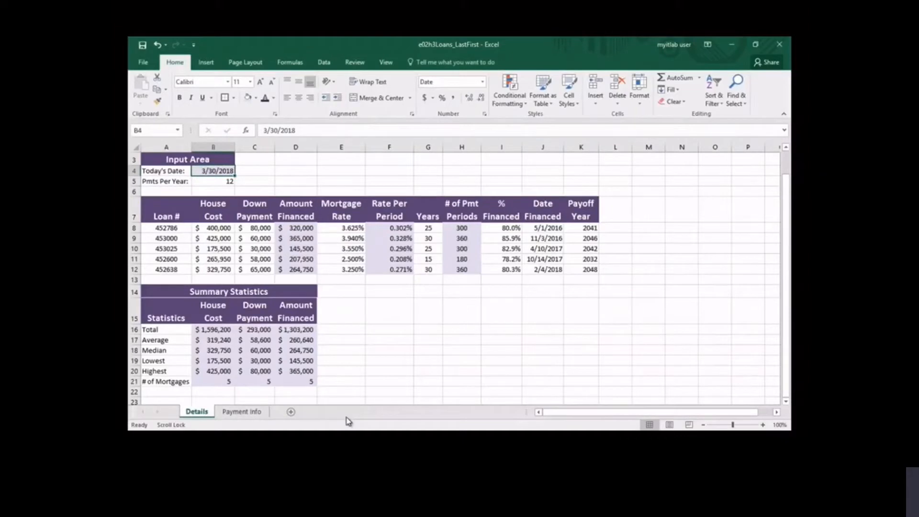
On the Payment Info sheet, start a VLOOKUP function in cell G9 with F9 as the lookup value
click(255, 413)
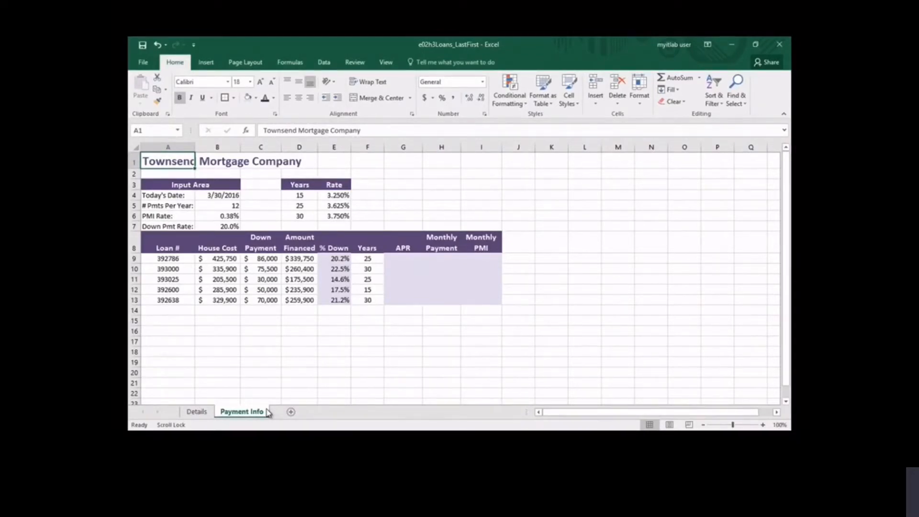
click(399, 258)
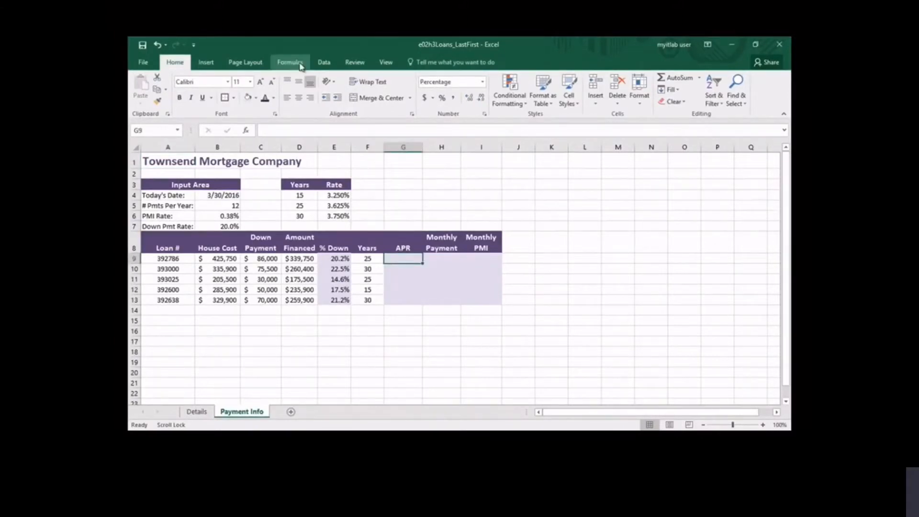
click(299, 64)
click(325, 98)
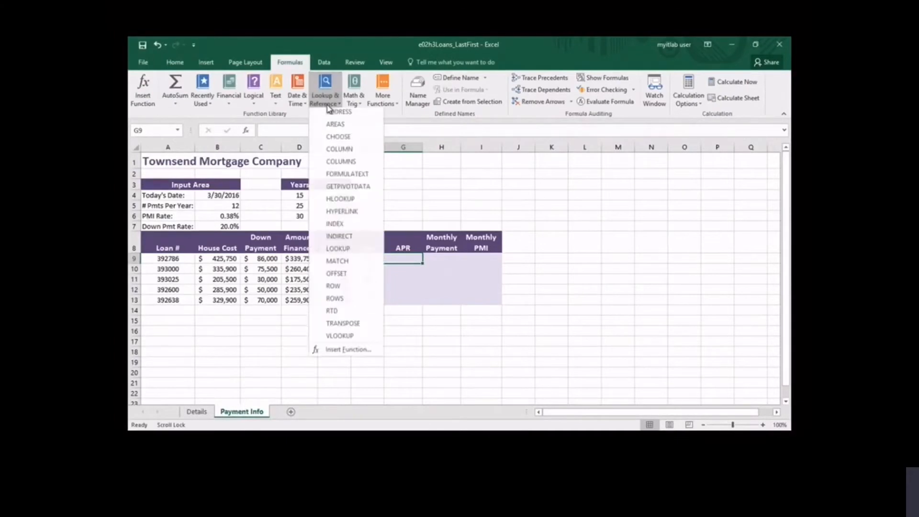
click(349, 339)
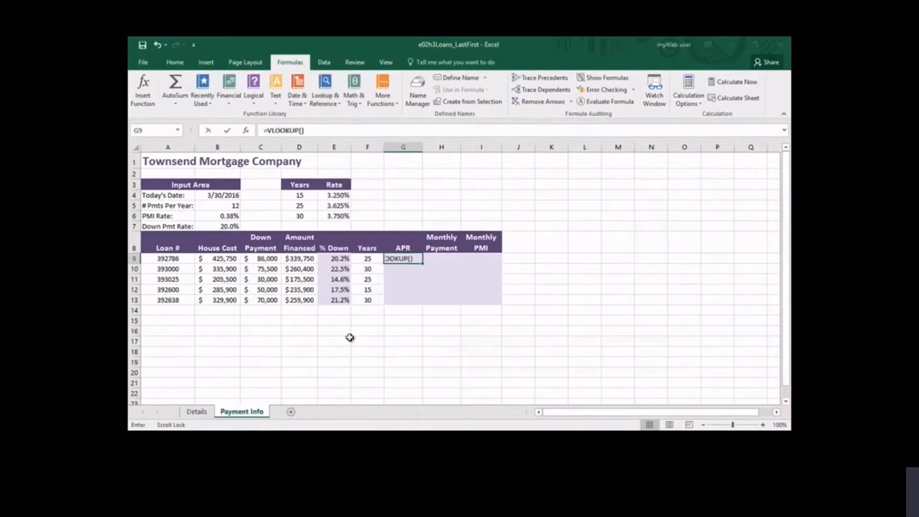
click(370, 259)
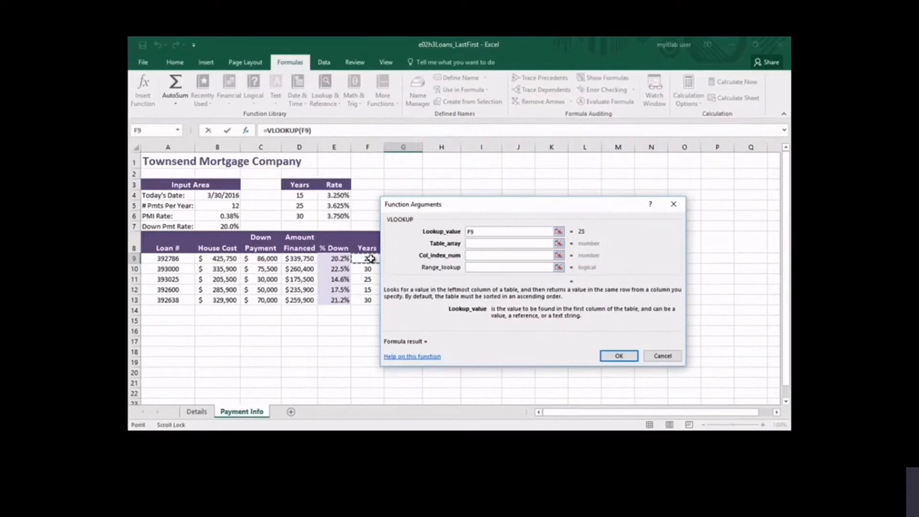
key(Tab)
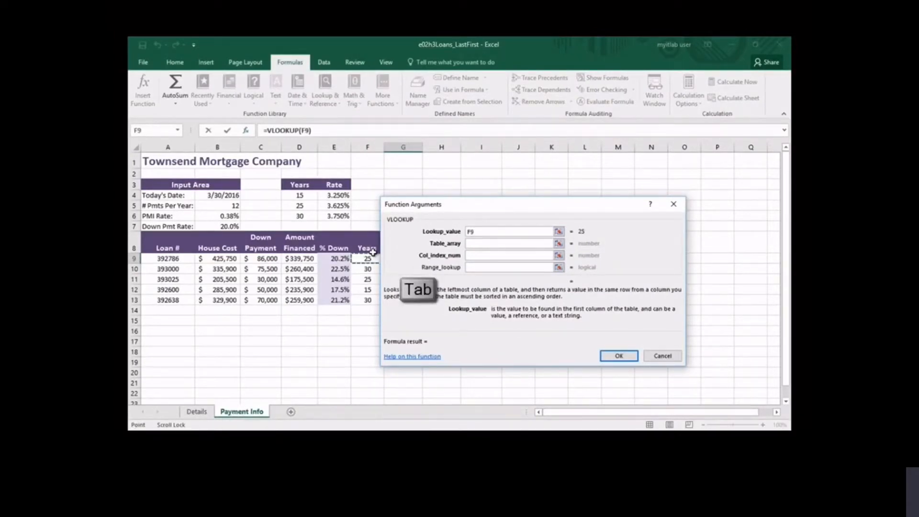
Set the VLOOKUP table array to the years and rates range as the absolute reference $D$4:$E$6
click(292, 195)
drag(291, 195, 340, 216)
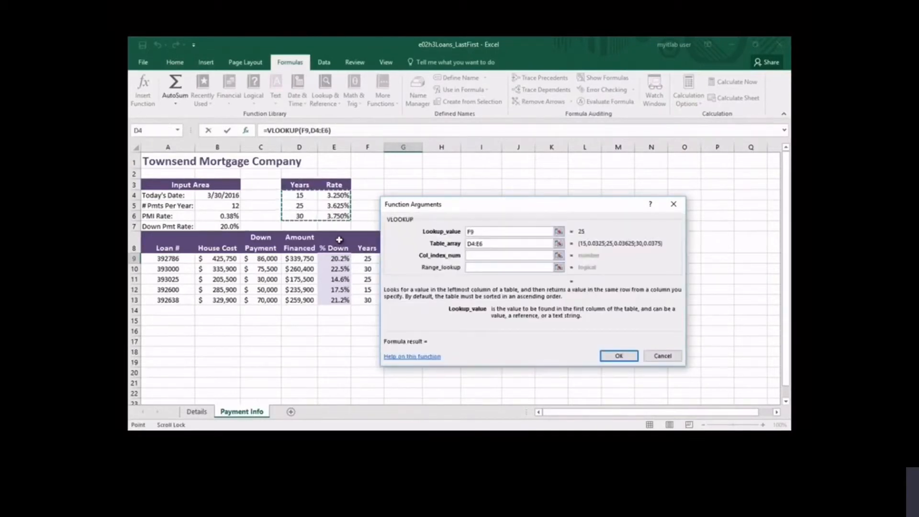
key(F4)
key(Tab)
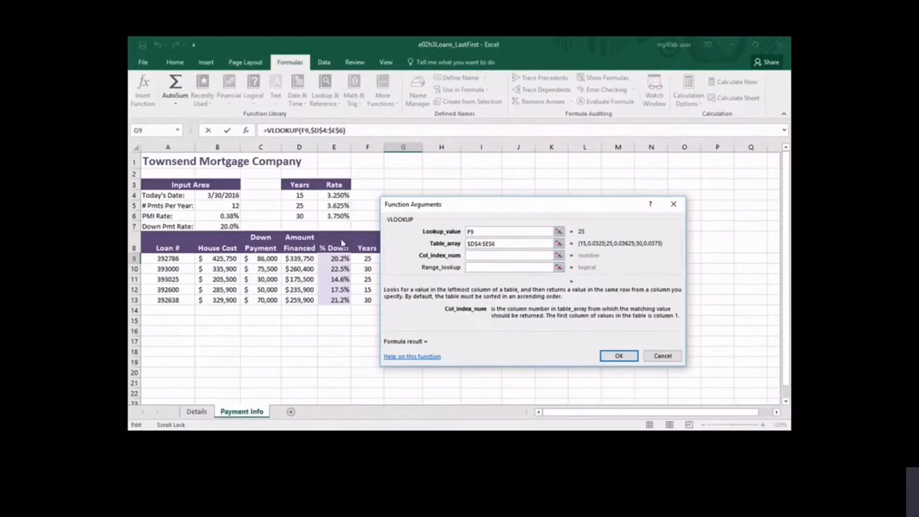
Finish the VLOOKUP with column index 2 and range lookup False, and copy the APR formula down through G13
text(2)
key(Tab)
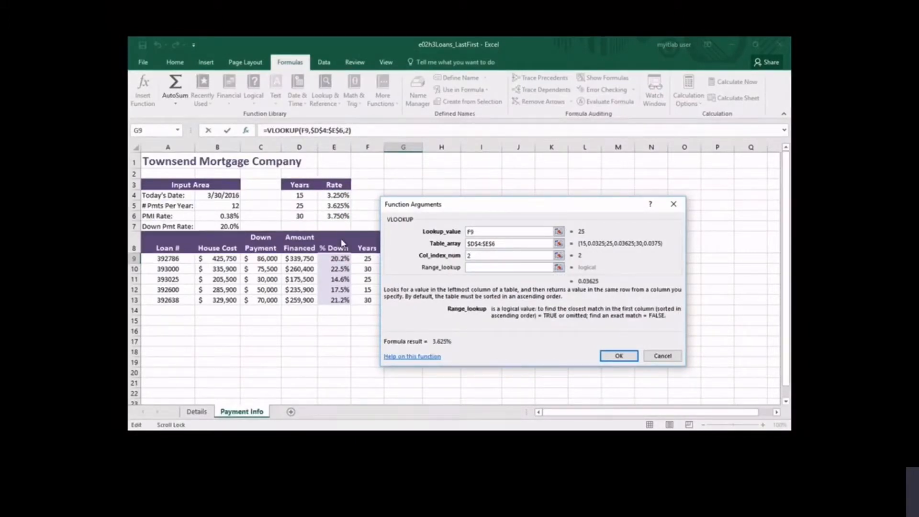
text(False)
click(614, 356)
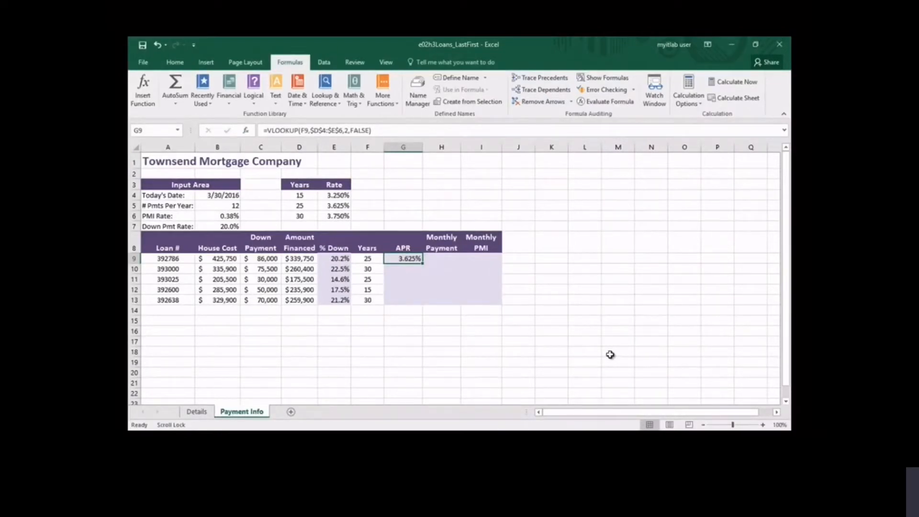
double_click(423, 263)
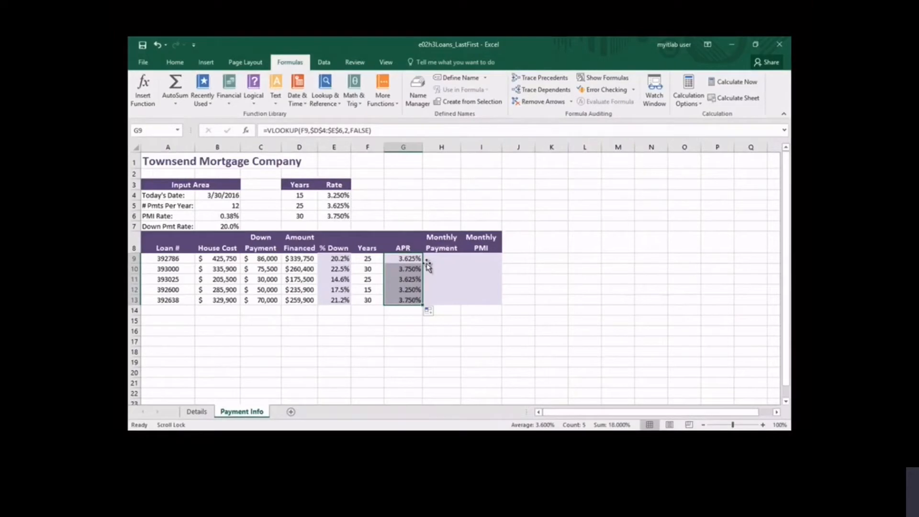
Start a PMT function in cell H9 with the rate G9/$B$5
click(438, 260)
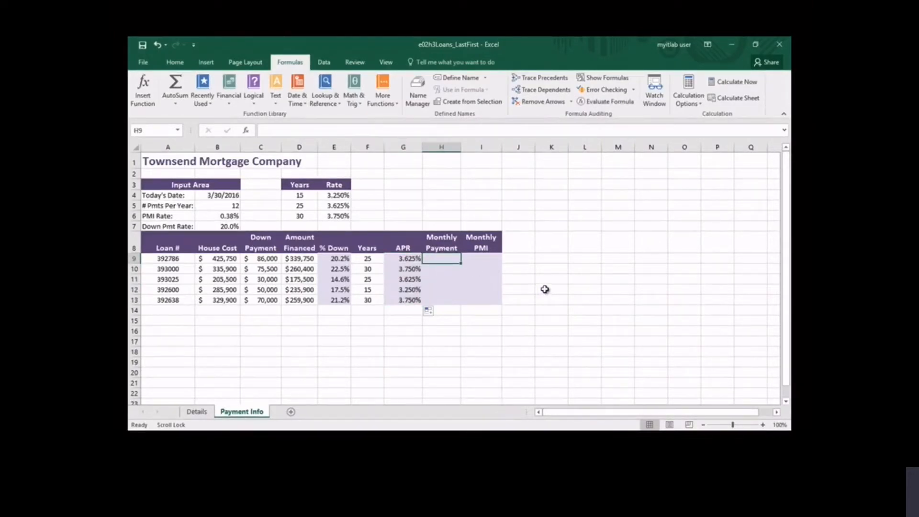
click(229, 100)
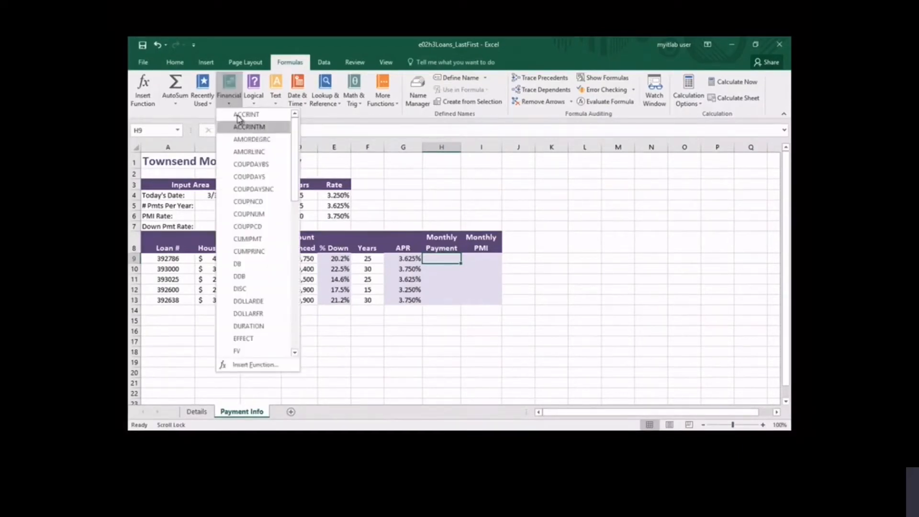
click(296, 256)
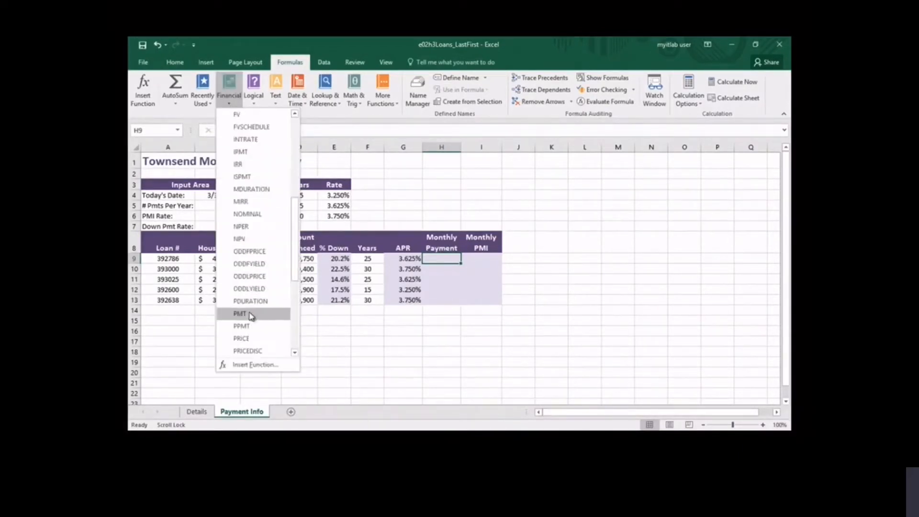
click(246, 314)
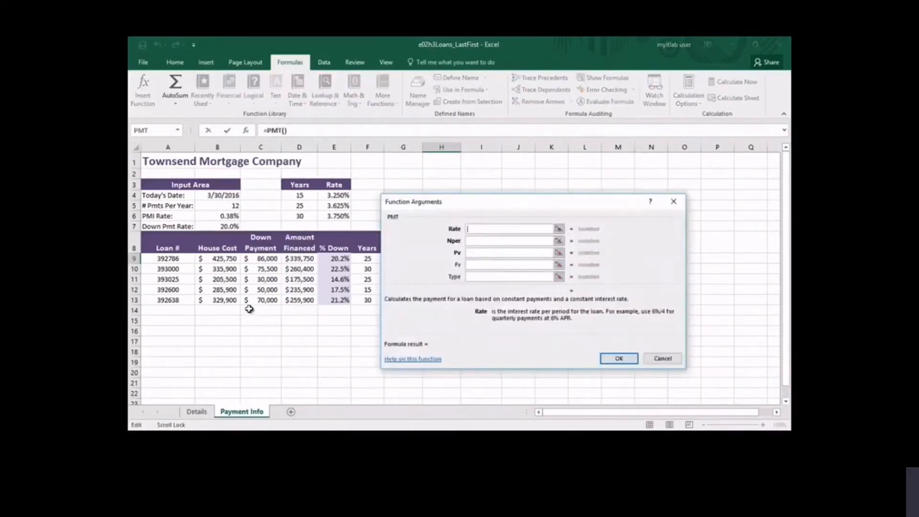
text(G9/B5)
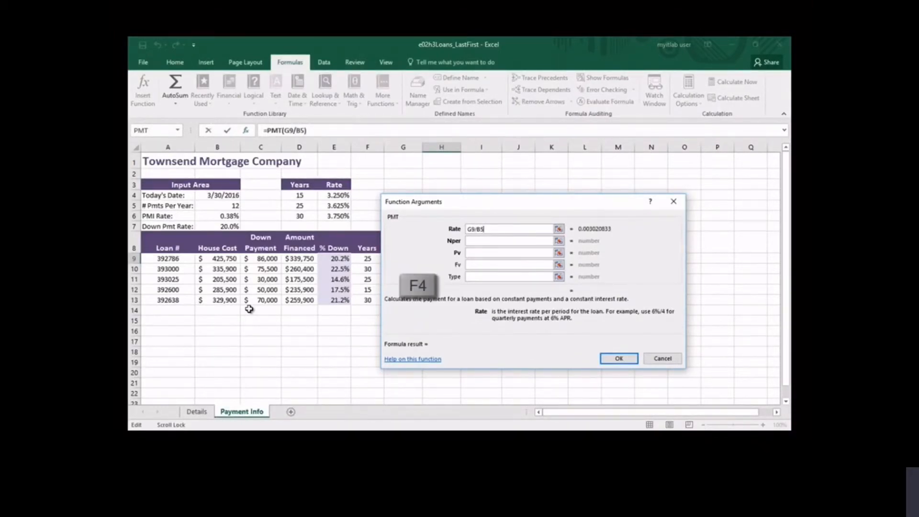
key(F4)
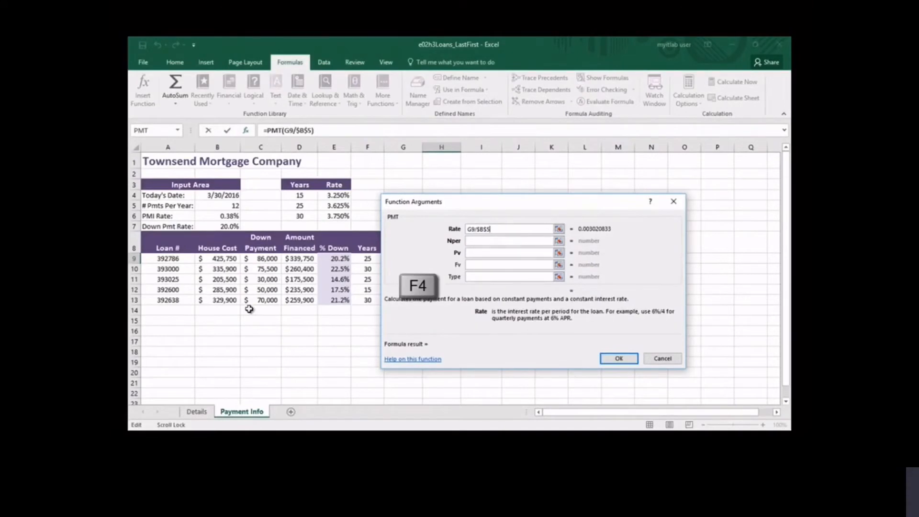
key(Tab)
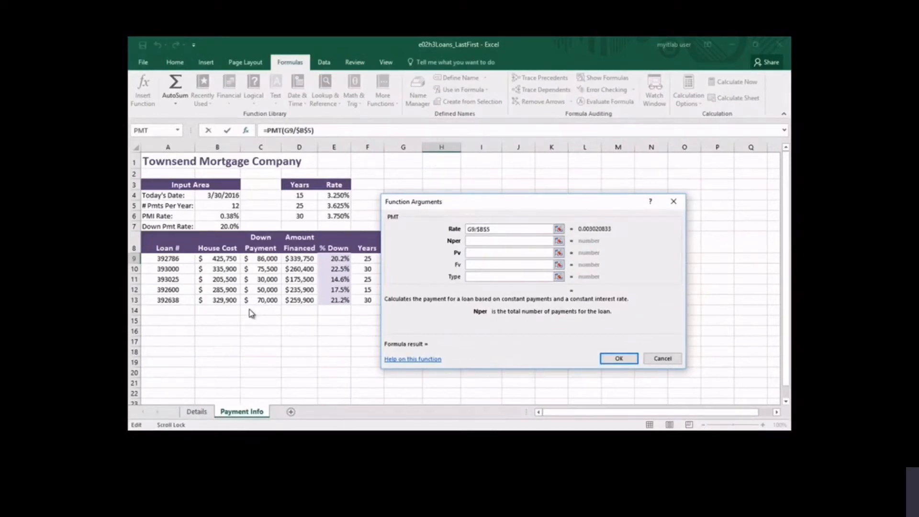
Finish the PMT function with Nper F9*$B$5 and Pv -D9, and copy the monthly payment formula down through H13
text(F9*$B$5)
key(Tab)
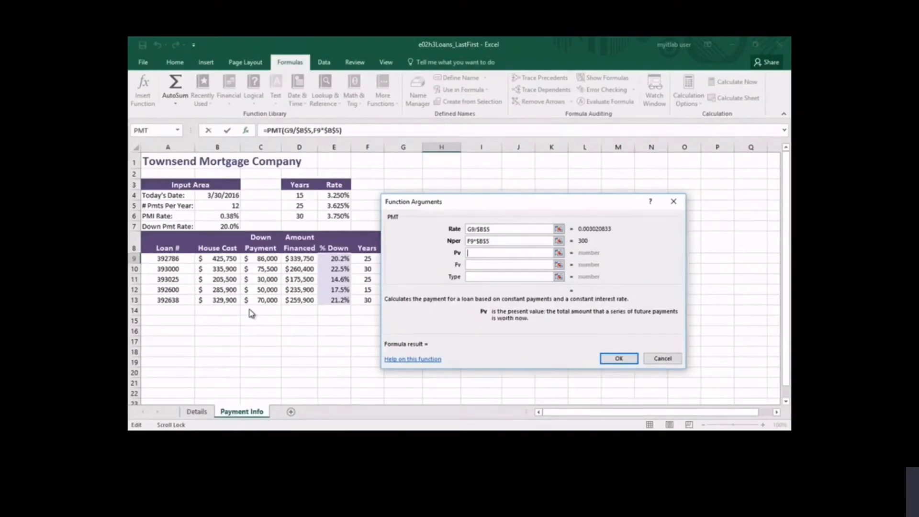
text(-D9)
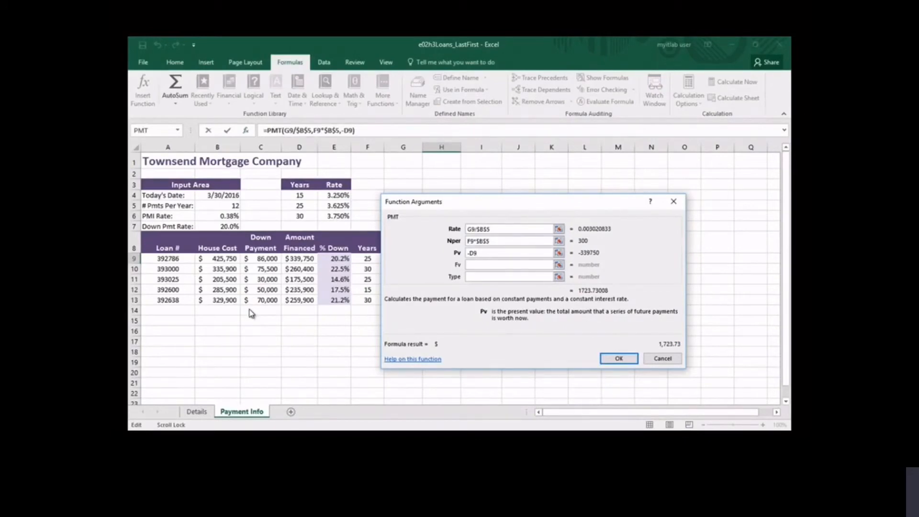
click(618, 359)
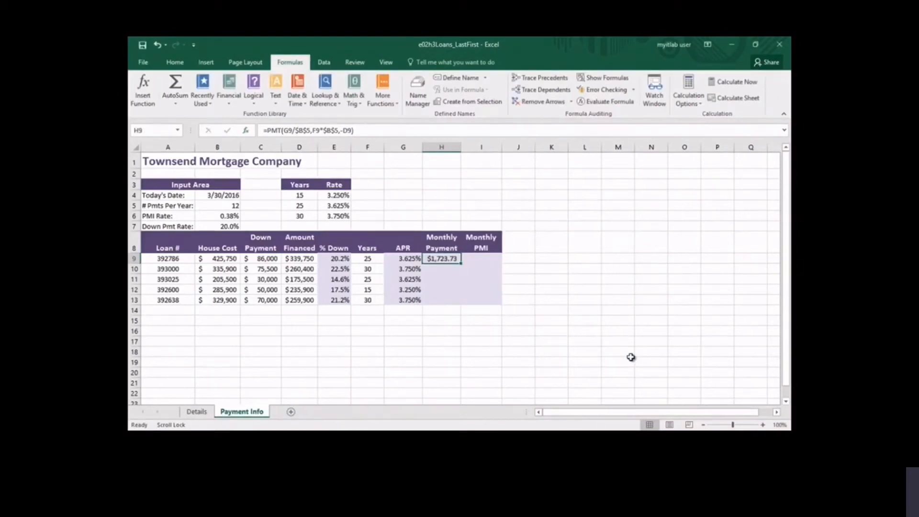
double_click(460, 263)
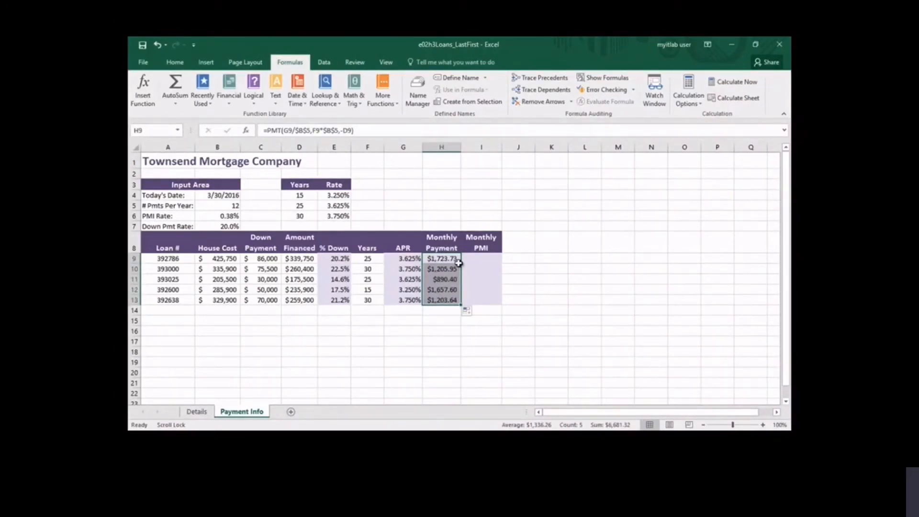
Start an IF function in cell I9 with the logical test E9>=$B$7 and 0 as the value if true
click(493, 258)
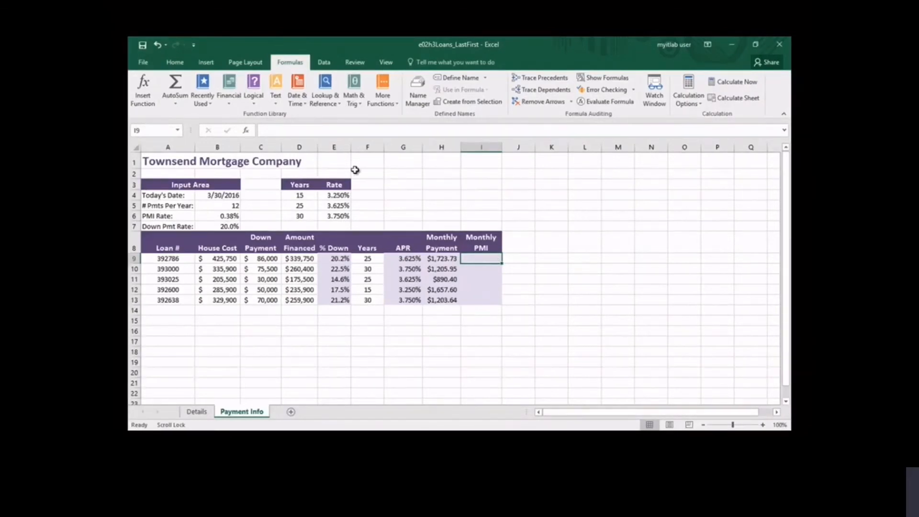
click(255, 104)
click(264, 139)
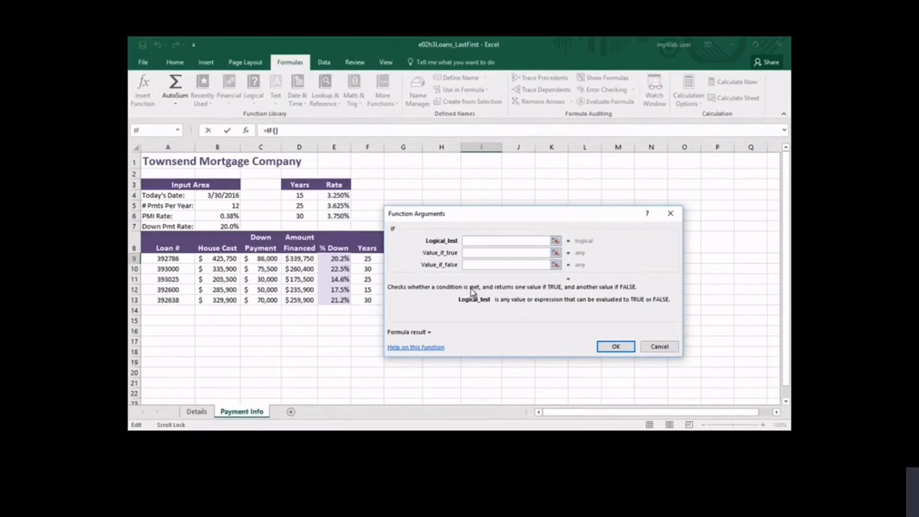
text(E9>=$B$7)
key(Tab)
text(0)
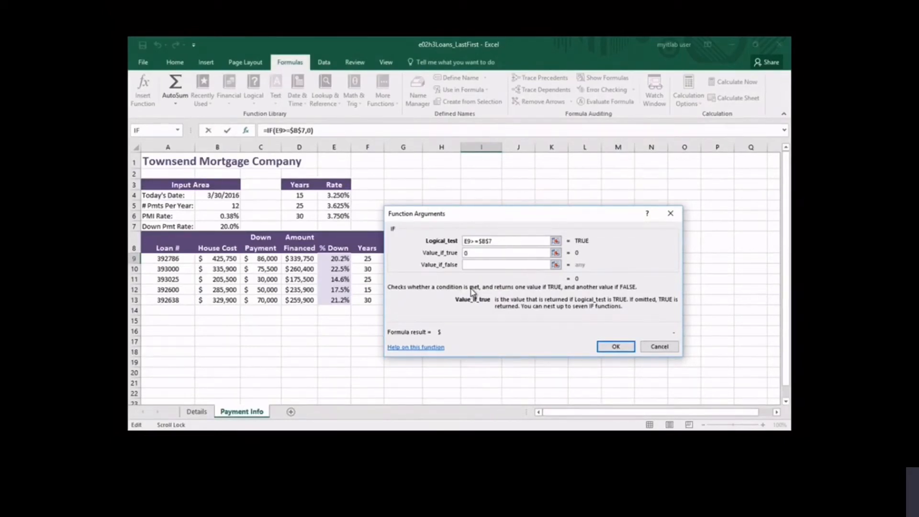
key(Tab)
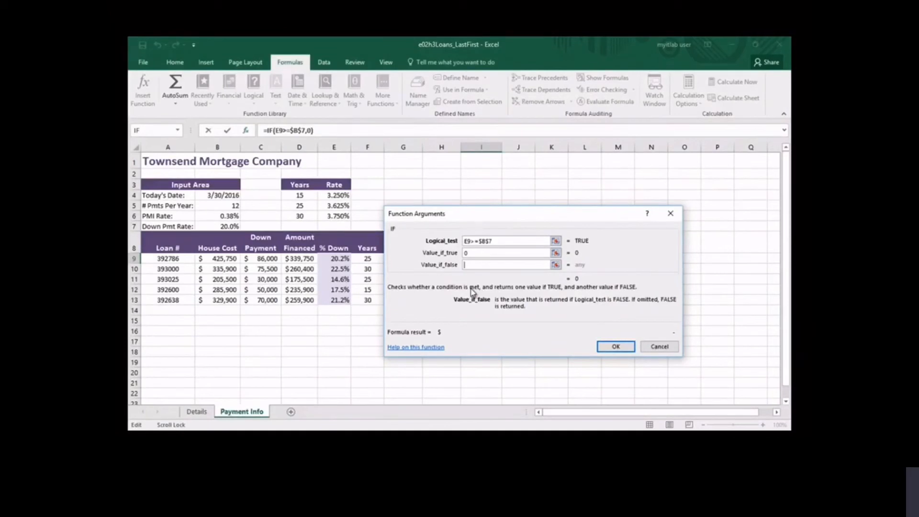
Finish the IF function with D9*$B$6/$B$5 as the value if false, and copy the monthly PMI formula down through I13
text(D9*$B$6/$)
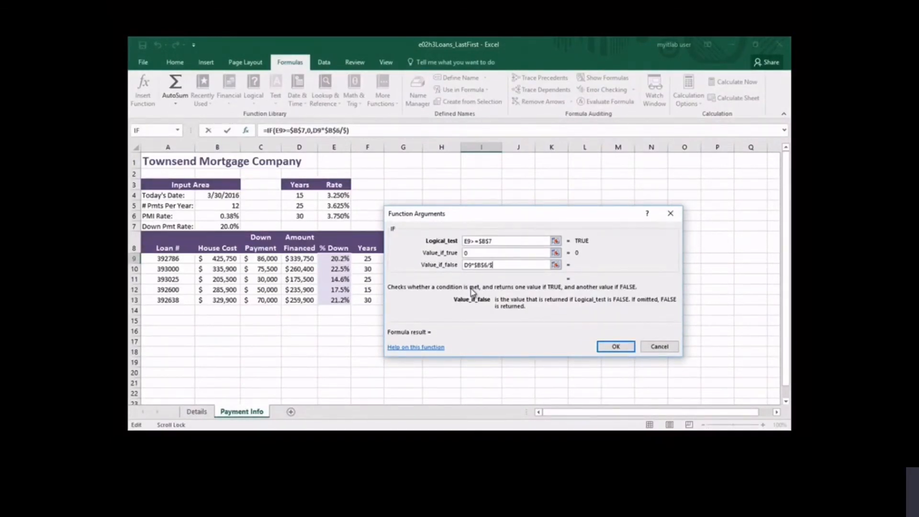
text(B$5)
click(611, 346)
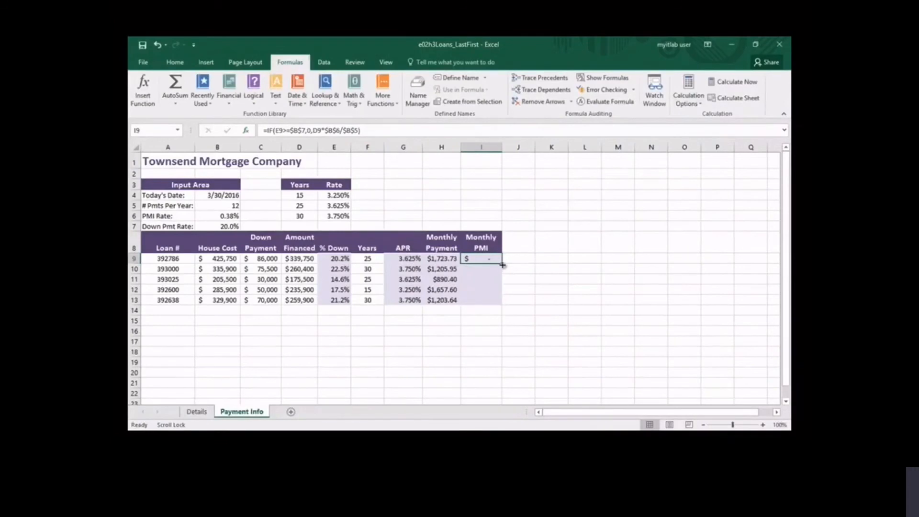
double_click(502, 265)
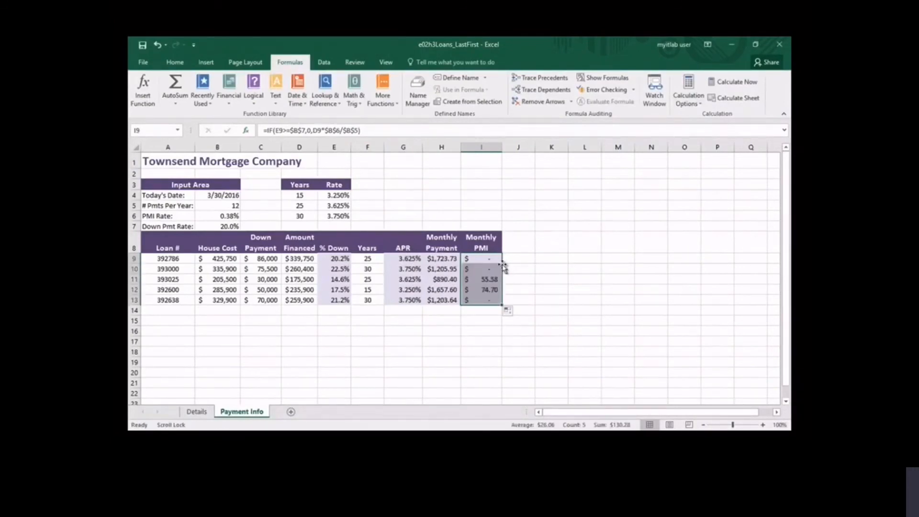